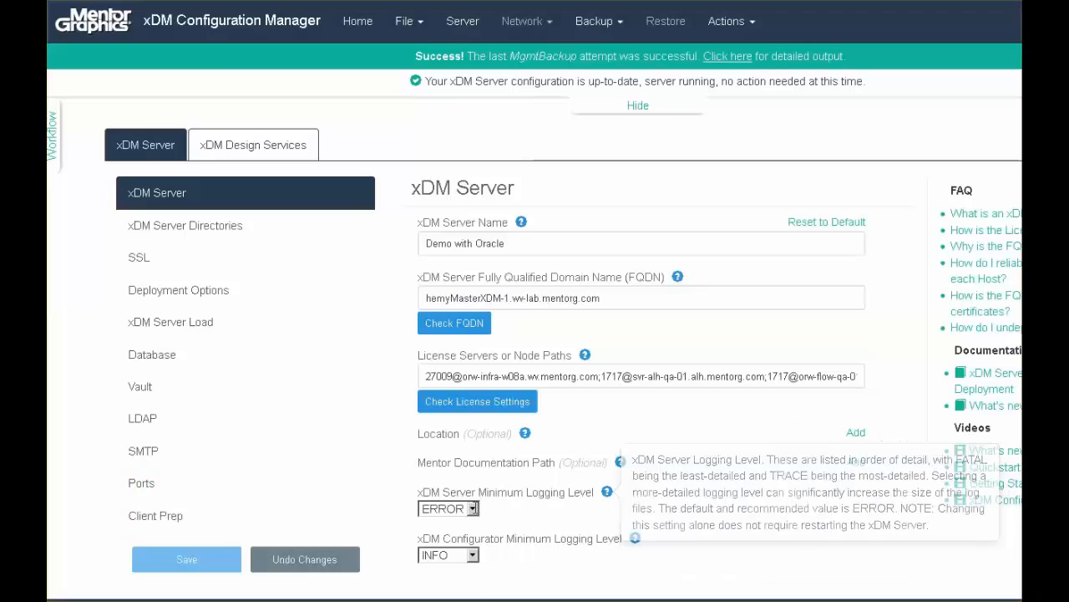
Set the xDM Server Minimum Logging Level to INFO, save the configuration and apply the pending log level update
{"action": "left_click", "coordinate": [472, 509]}
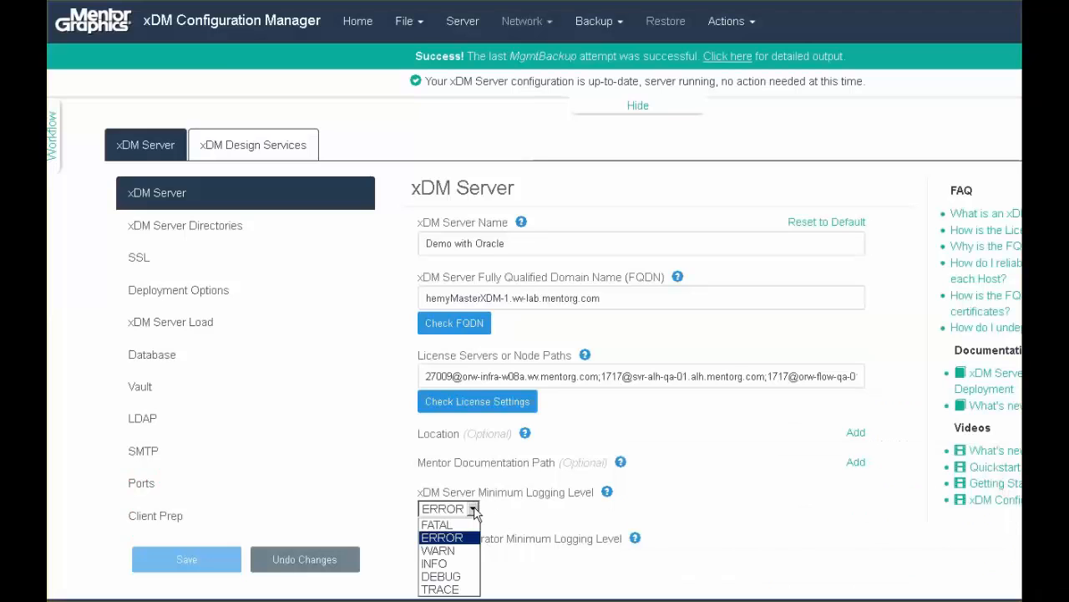
{"action": "left_click", "coordinate": [453, 565]}
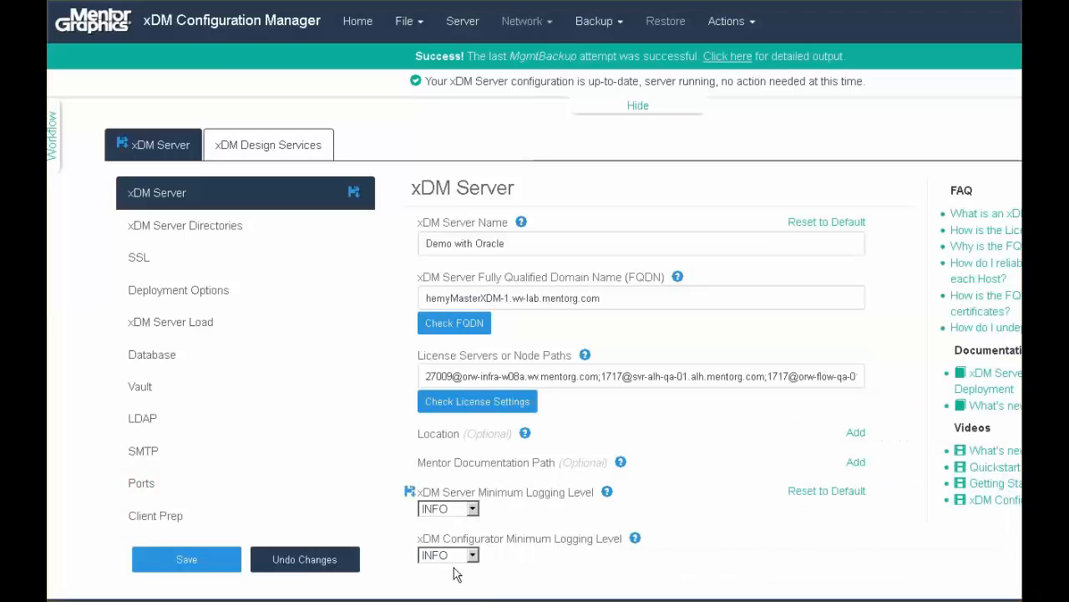
{"action": "left_click", "coordinate": [215, 569]}
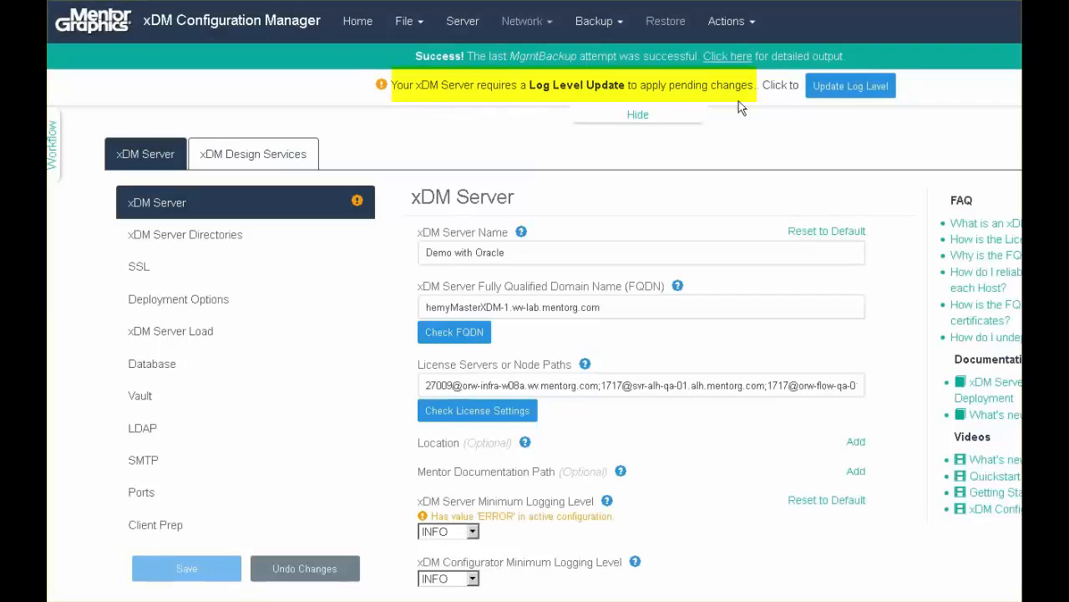
{"action": "left_click", "coordinate": [823, 88]}
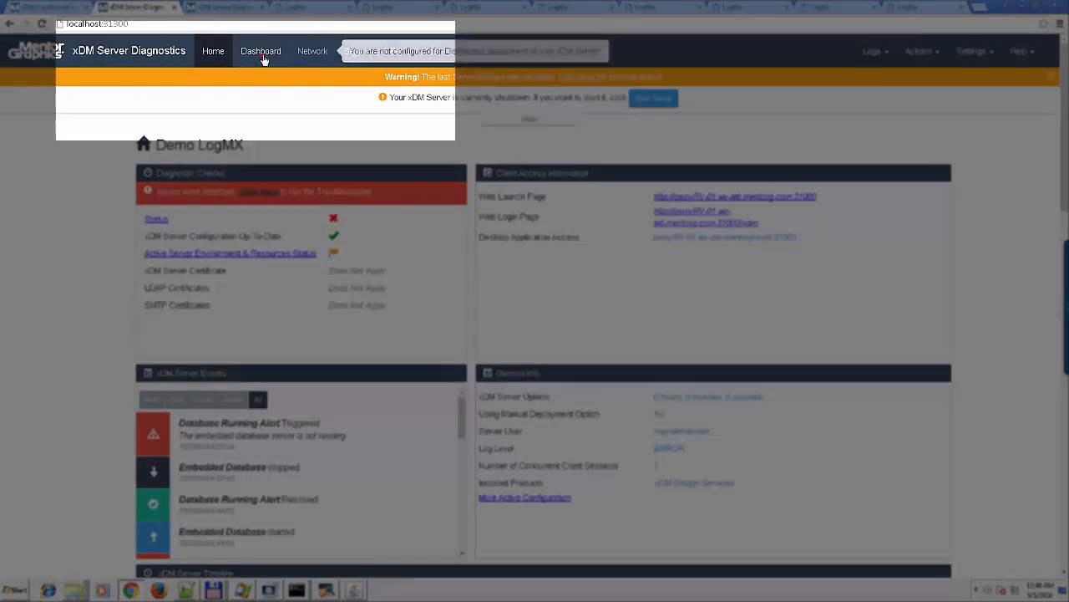
Examine the Log Scanner errors for Events-2016-07-26.xml on the diagnostics dashboard and view the full log file
{"action": "left_click", "coordinate": [261, 55]}
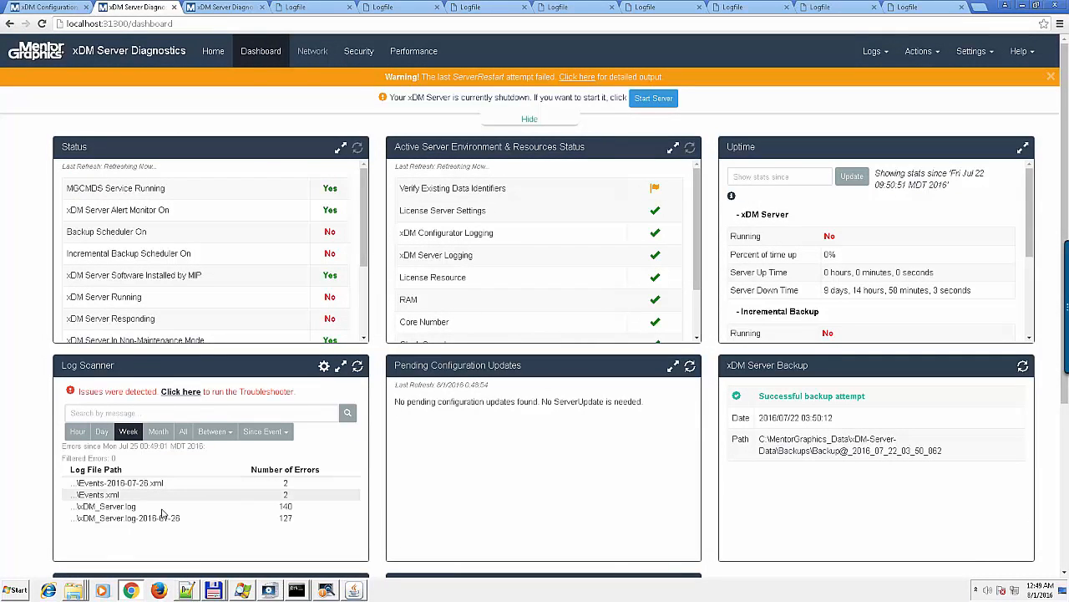
{"action": "left_click", "coordinate": [118, 484]}
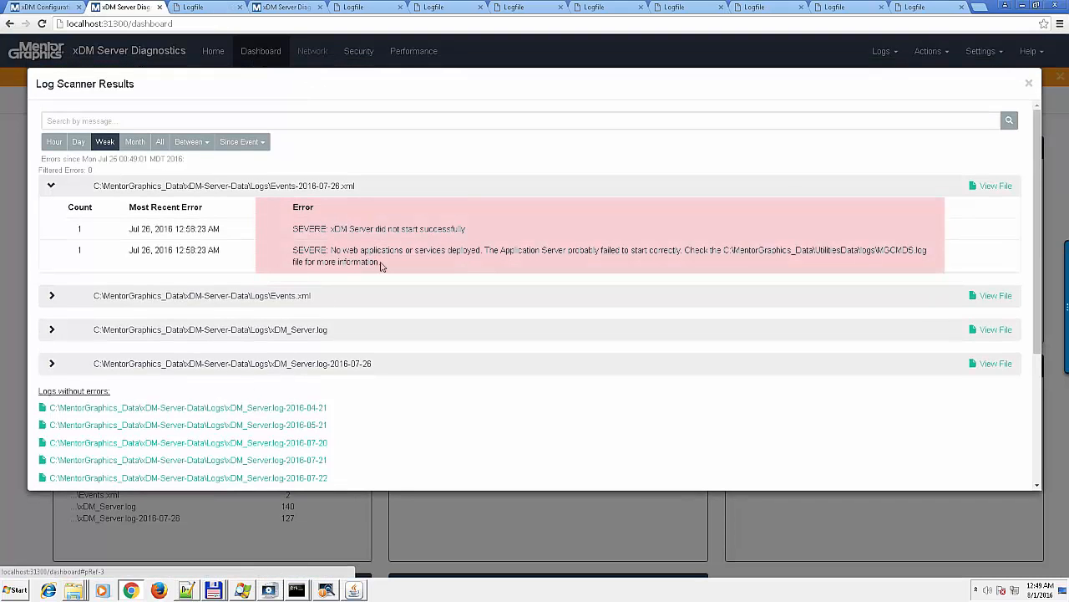
{"action": "left_click", "coordinate": [1001, 189]}
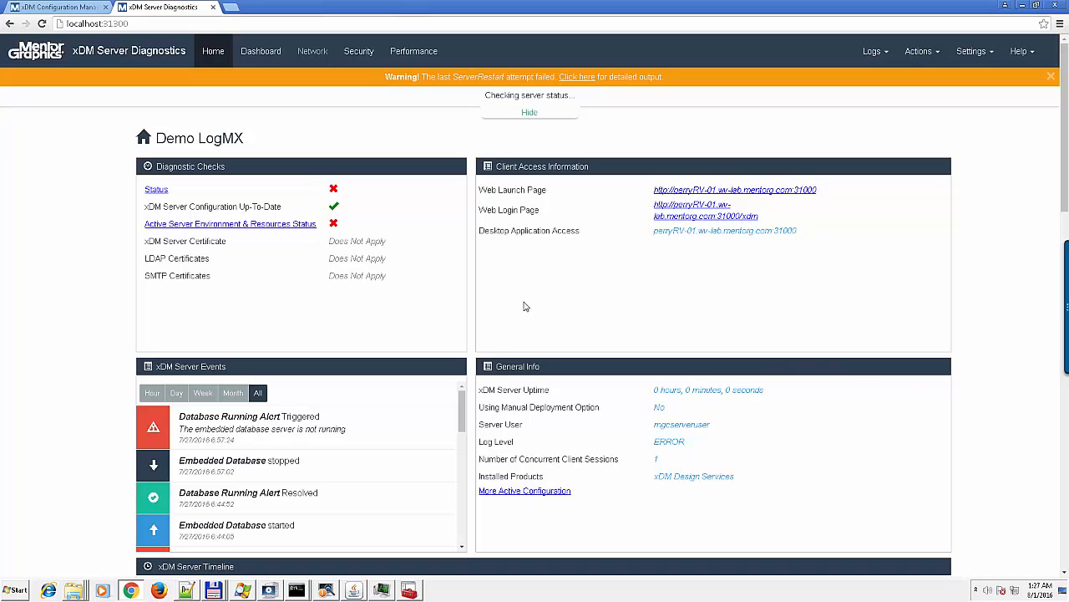
Examine the server status details, the xDM Server Events list and the xDM Server Timeline on the diagnostics home page
{"action": "left_click", "coordinate": [156, 191]}
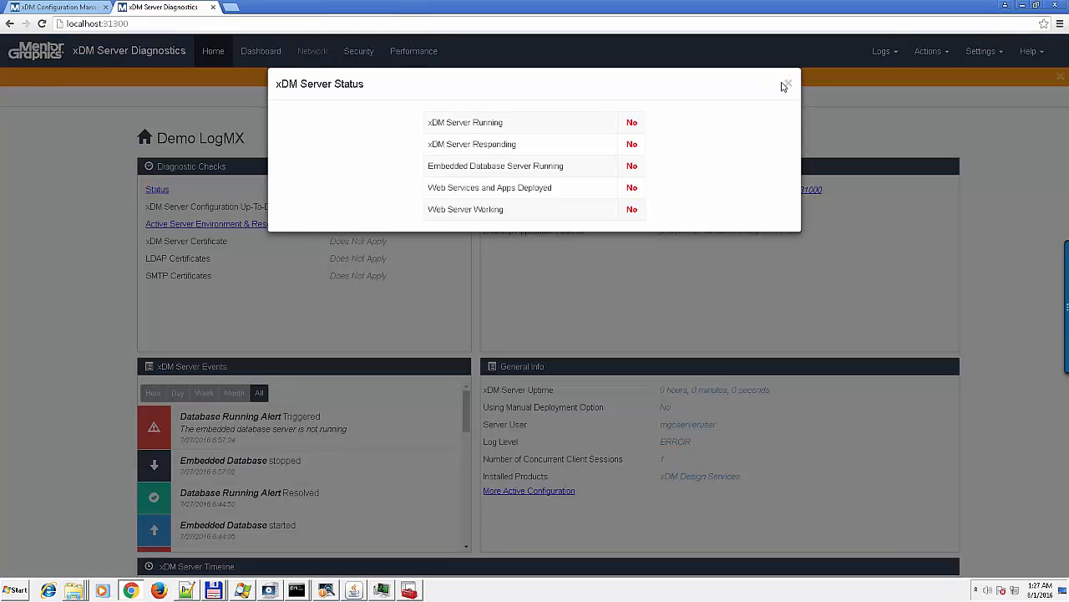
{"action": "left_click", "coordinate": [788, 82]}
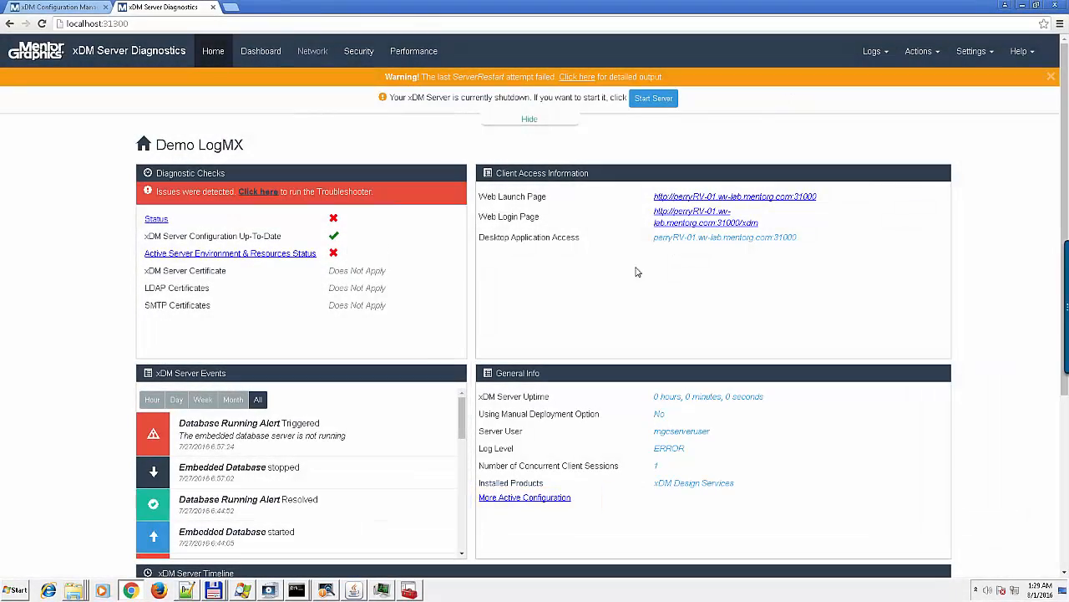
{"action": "left_click_drag", "start_coordinate": [464, 409], "coordinate": [461, 457]}
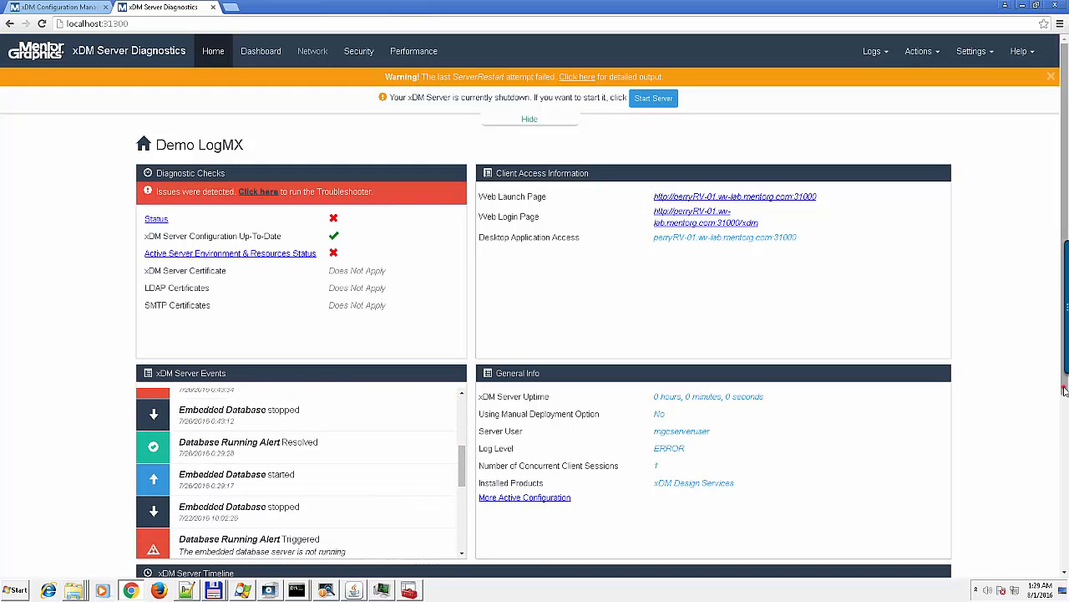
{"action": "scroll", "coordinate": [1045, 468], "scroll_direction": "down", "scroll_amount": 1}
{"action": "scroll", "coordinate": [1056, 479], "scroll_direction": "down", "scroll_amount": 3}
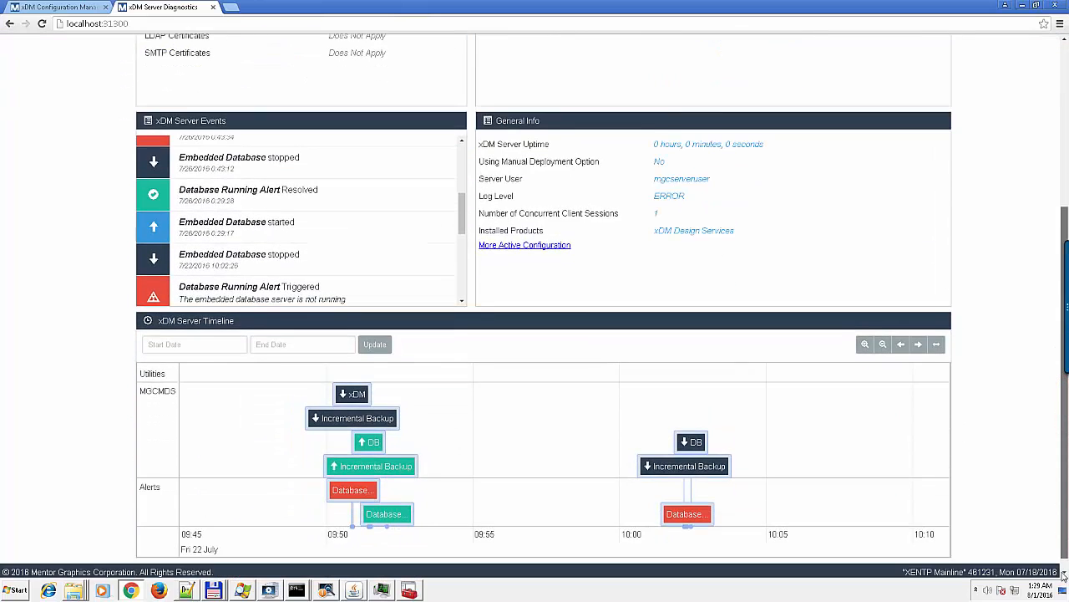
{"action": "scroll", "coordinate": [539, 461], "scroll_direction": "up", "scroll_amount": 1}
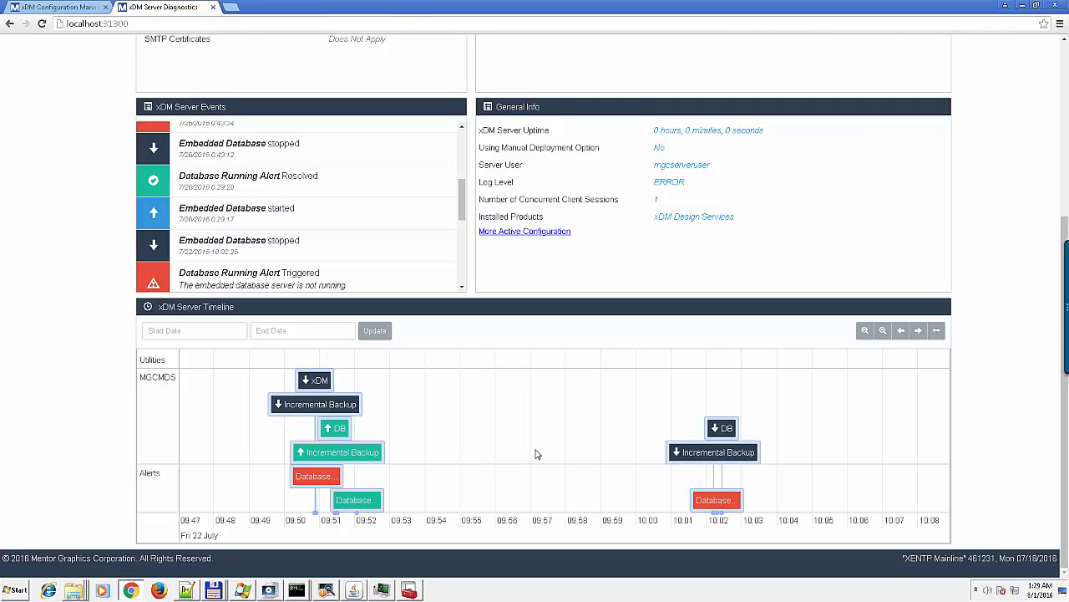
{"action": "scroll", "coordinate": [1065, 65], "scroll_direction": "up", "scroll_amount": 1}
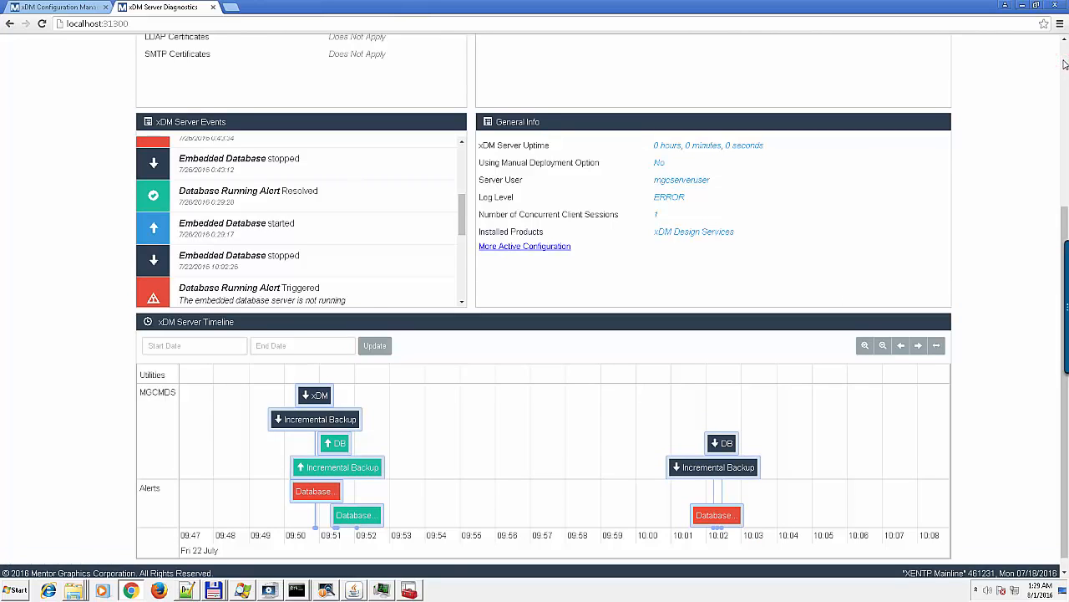
{"action": "scroll", "coordinate": [1066, 64], "scroll_direction": "up", "scroll_amount": 3}
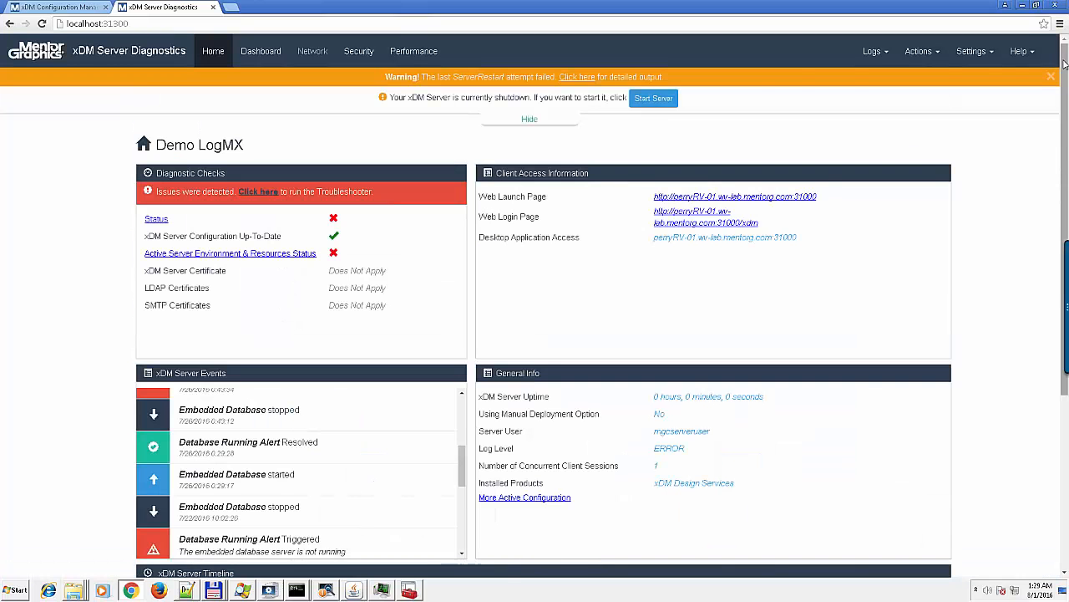
Run the Troubleshooter for the Log Scanner issues on the dashboard and read through all its suggestions
{"action": "left_click", "coordinate": [266, 53]}
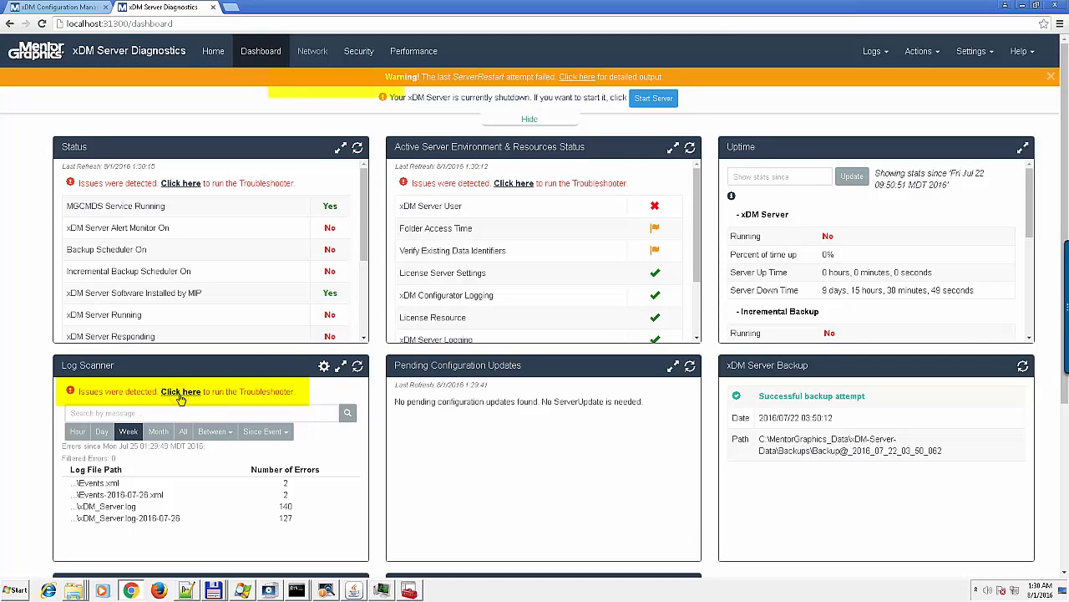
{"action": "left_click", "coordinate": [181, 392]}
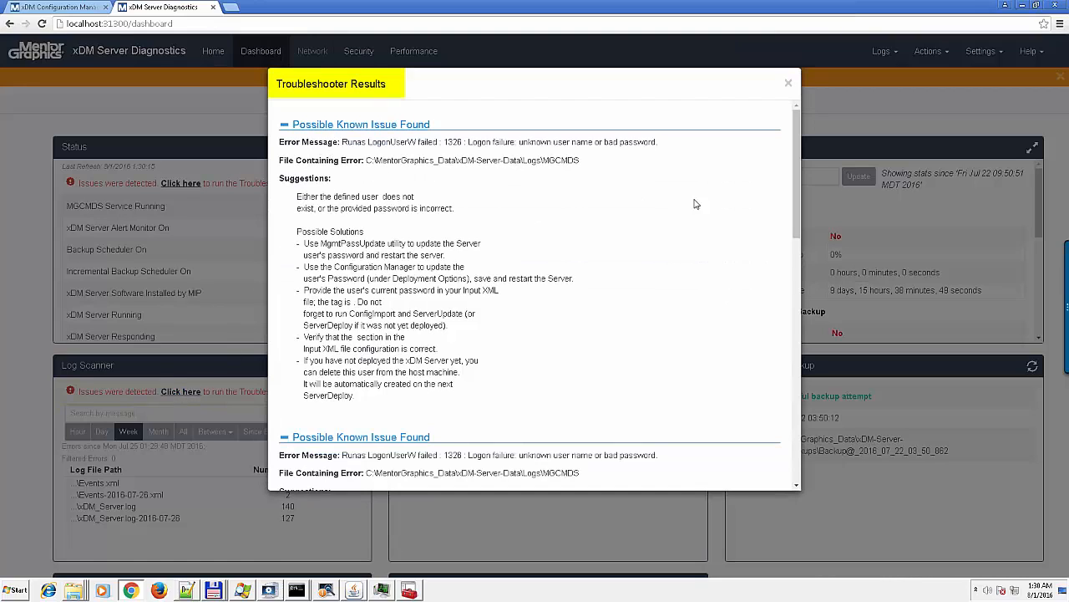
{"action": "left_click", "coordinate": [795, 191]}
{"action": "left_click_drag", "start_coordinate": [797, 203], "coordinate": [802, 451]}
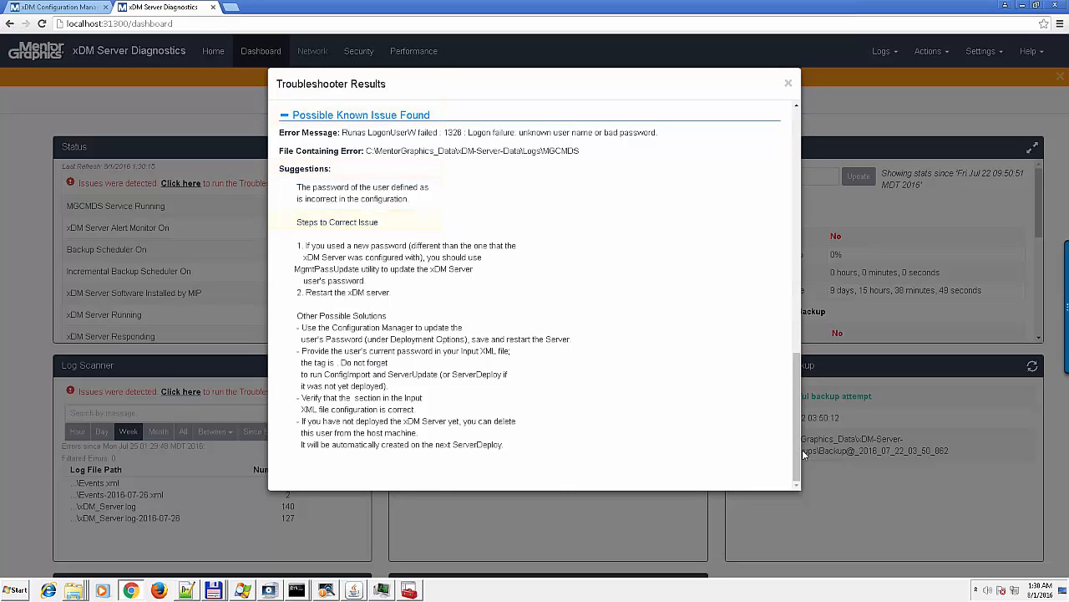
{"action": "left_click", "coordinate": [788, 83]}
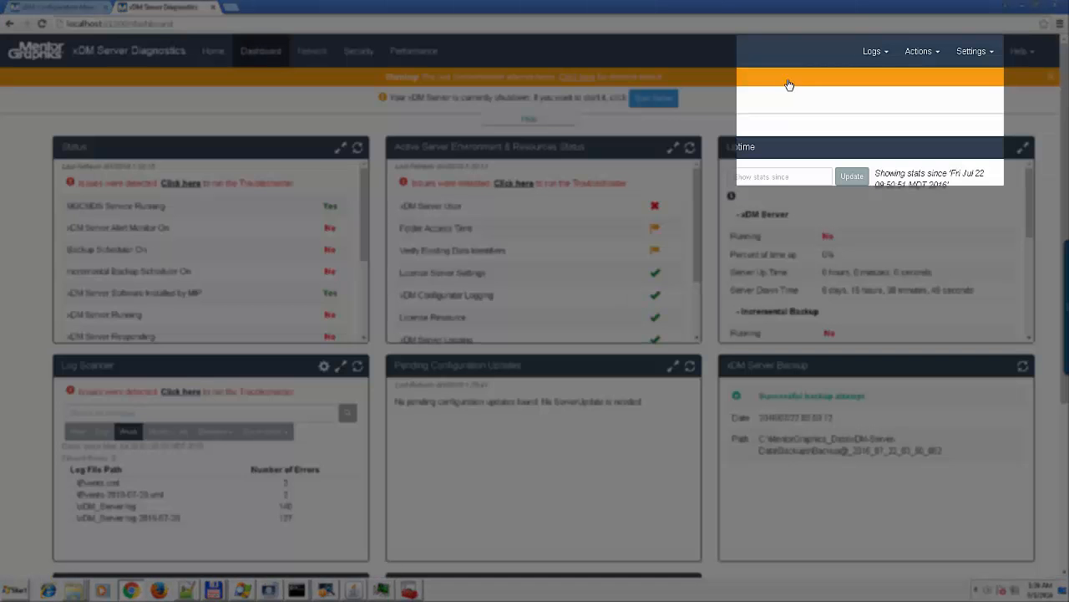
Collect the server logs with all information categories, Mask Sensitive Data and Include xDM Server Diagnostics Data selected
{"action": "left_click", "coordinate": [877, 53]}
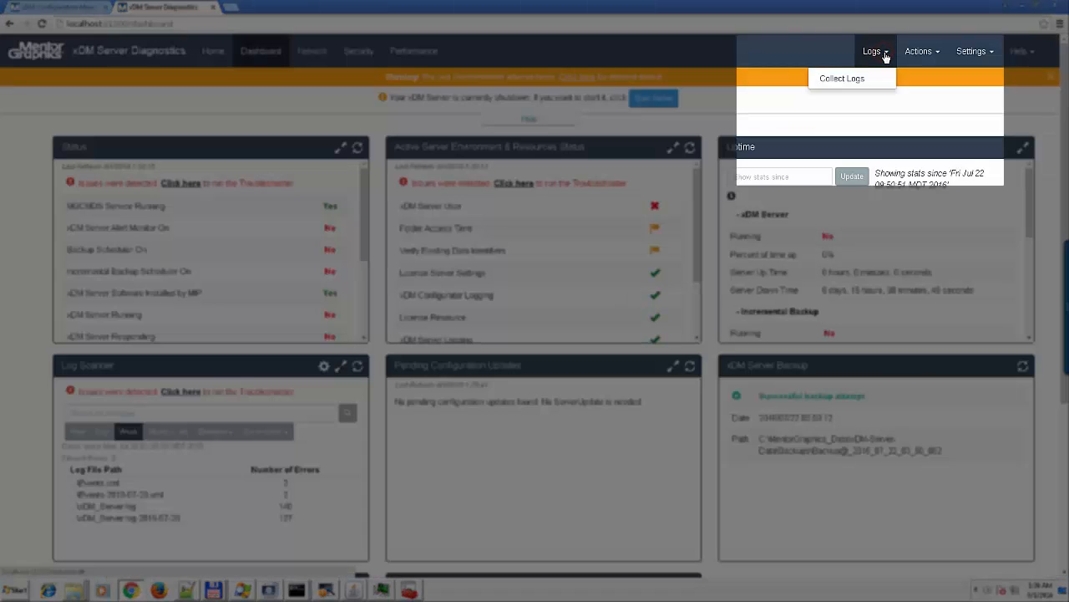
{"action": "left_click", "coordinate": [856, 79]}
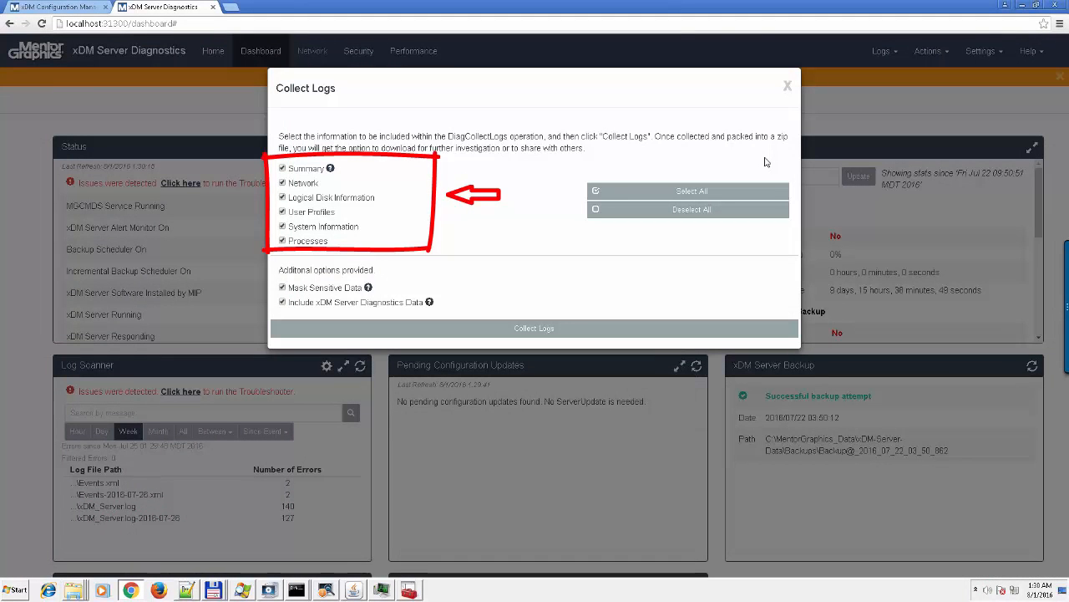
{"action": "left_click", "coordinate": [530, 334]}
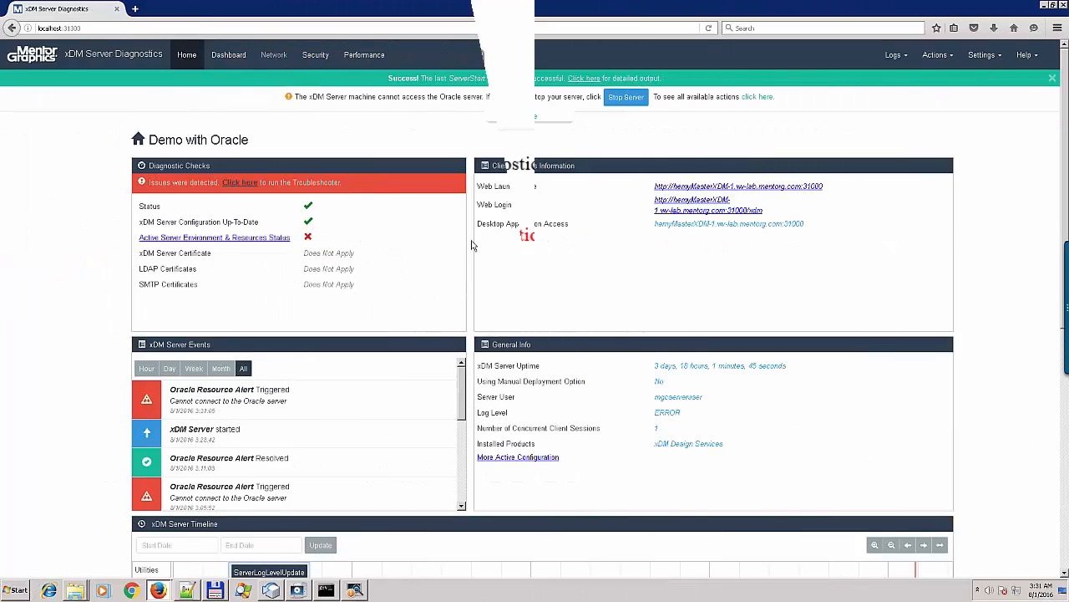
Review the Active Server Environment & Resources Status errors for Demo with Oracle, and read the Troubleshooter's results for the detected issues
{"action": "left_click", "coordinate": [227, 239]}
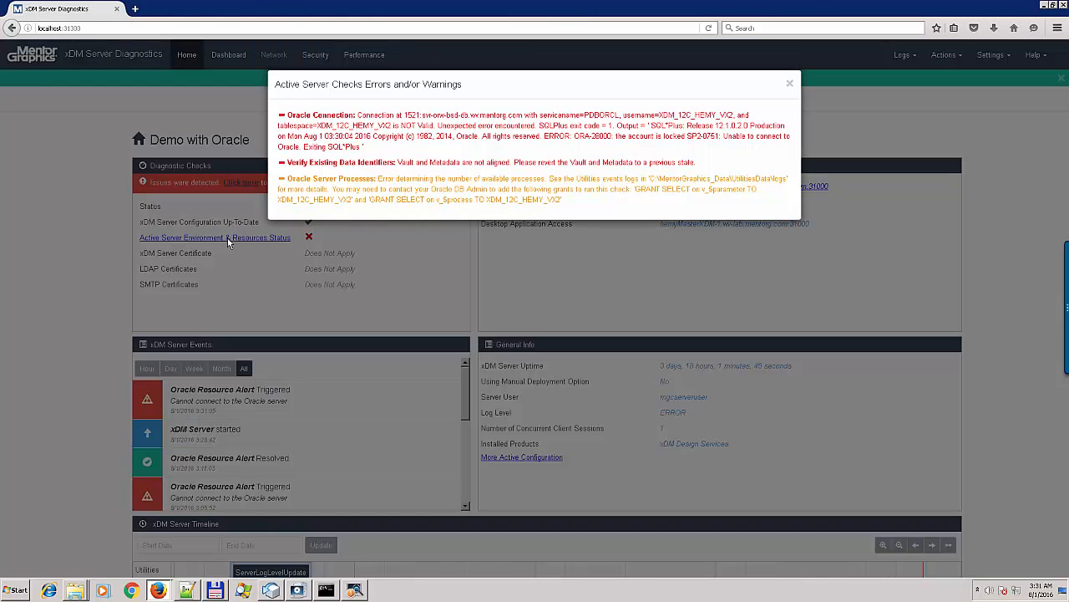
{"action": "left_click", "coordinate": [790, 83]}
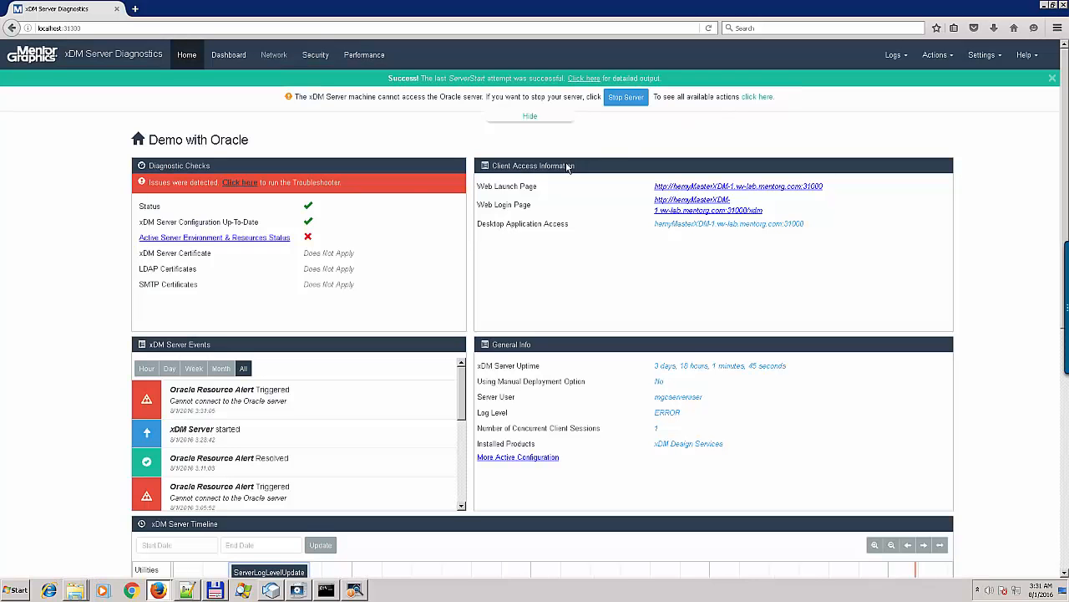
{"action": "left_click", "coordinate": [240, 183]}
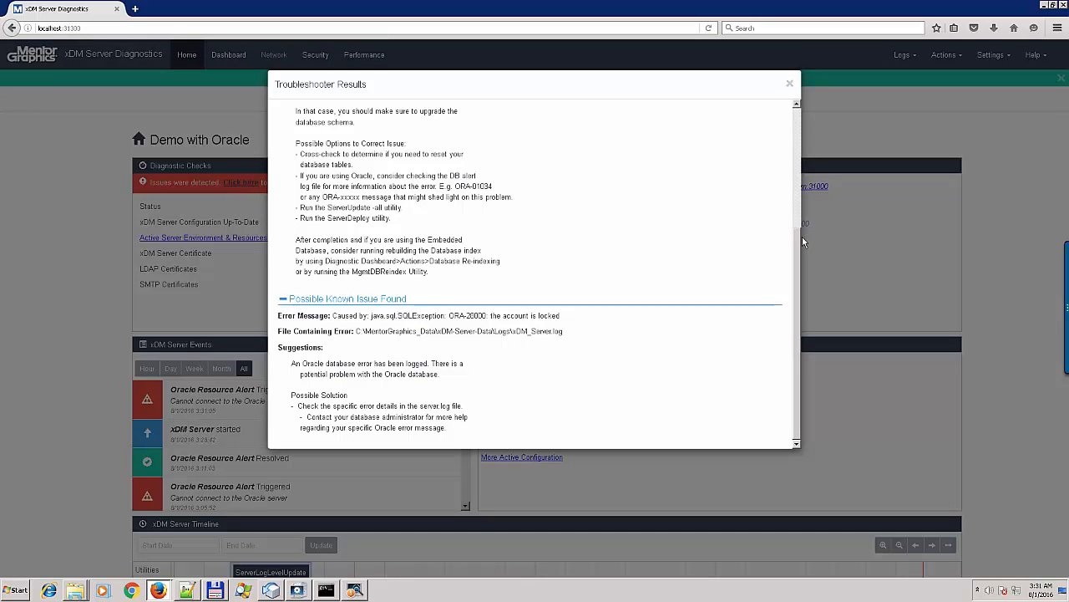
{"action": "scroll", "coordinate": [787, 113], "scroll_direction": "up", "scroll_amount": 5}
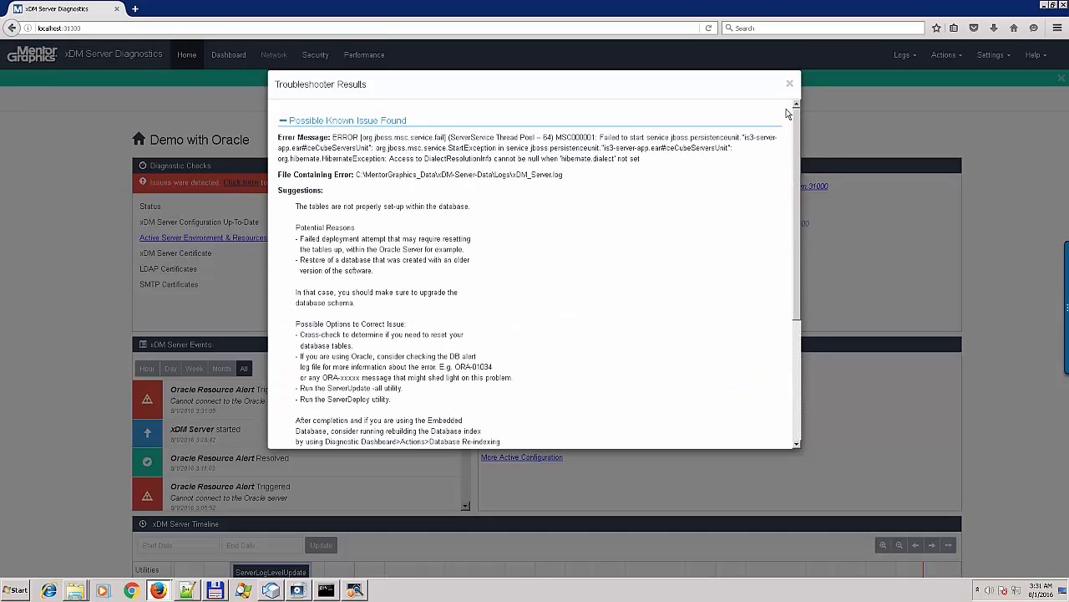
{"action": "left_click_drag", "start_coordinate": [795, 121], "coordinate": [793, 387]}
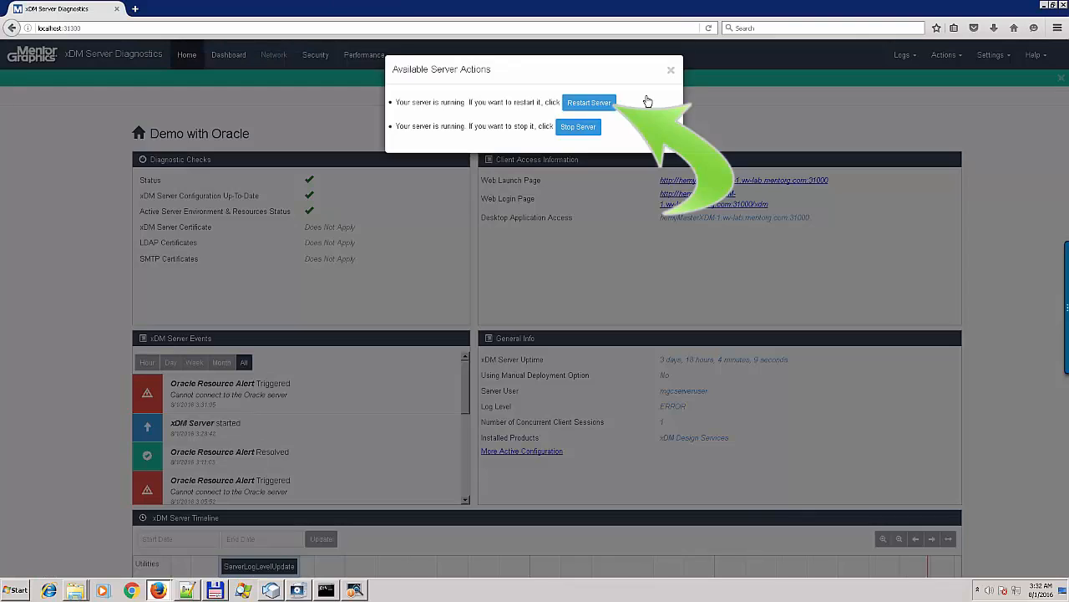
Dismiss the available server actions and highlight the "xDM Server is running" line in the detailed ServerStart output
{"action": "left_click", "coordinate": [671, 72]}
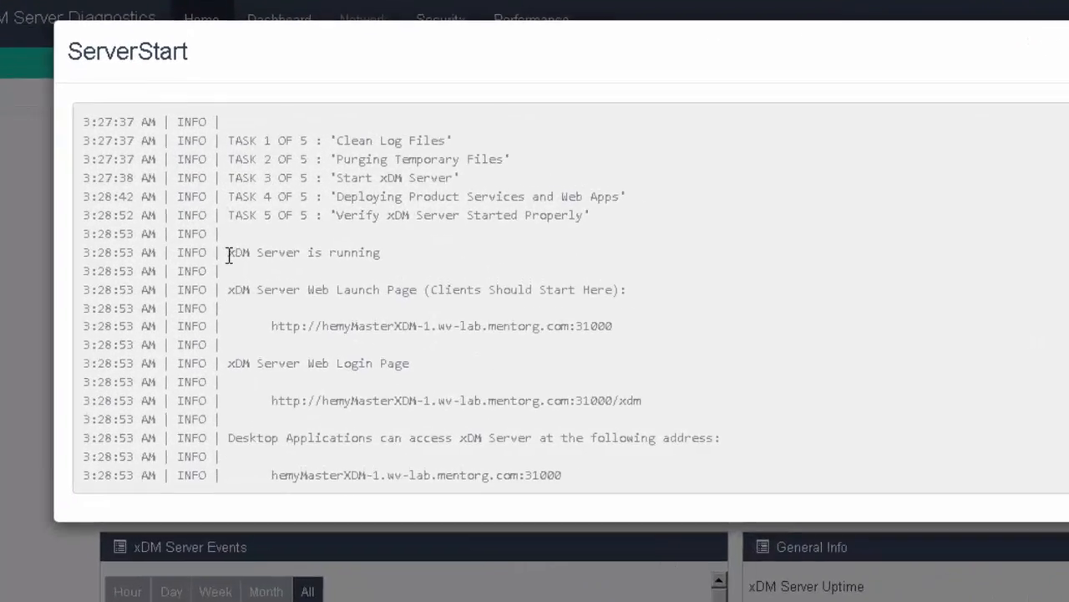
{"action": "left_click_drag", "start_coordinate": [200, 180], "coordinate": [286, 182]}
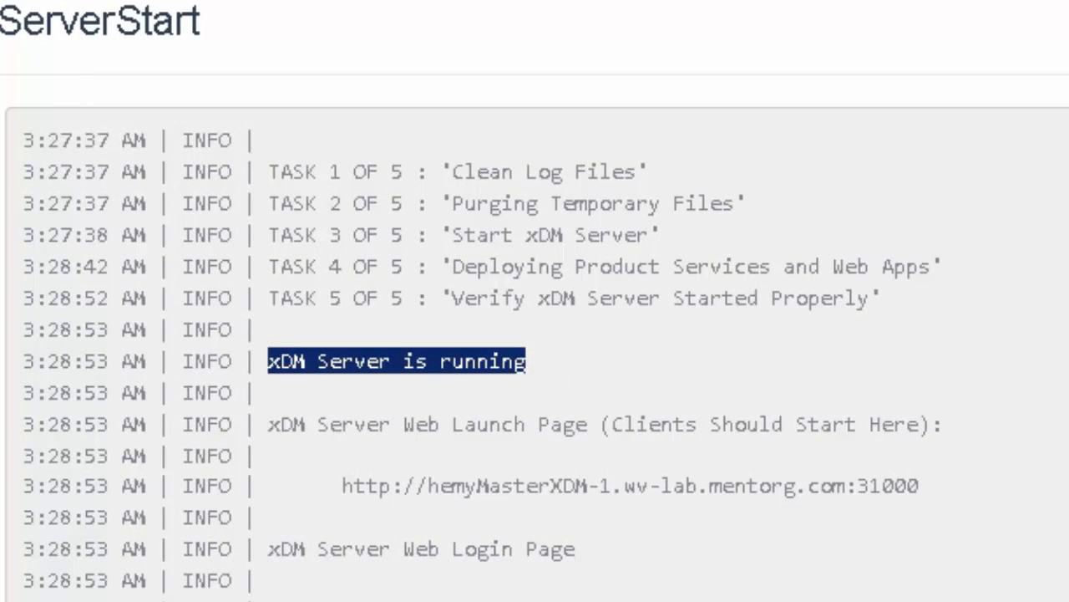